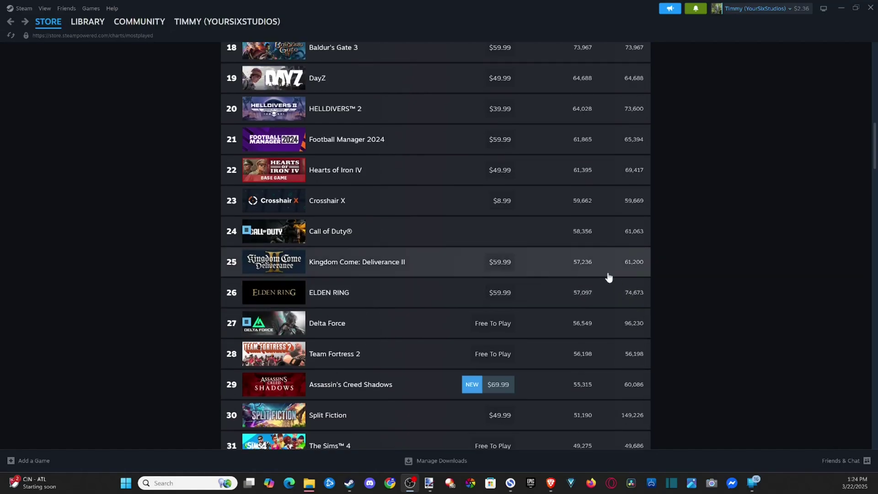
{"action": "scroll", "coordinate": [608, 277], "scroll_direction": "down", "scroll_amount": 2}
{"action": "mouse_move", "coordinate": [350, 338]}
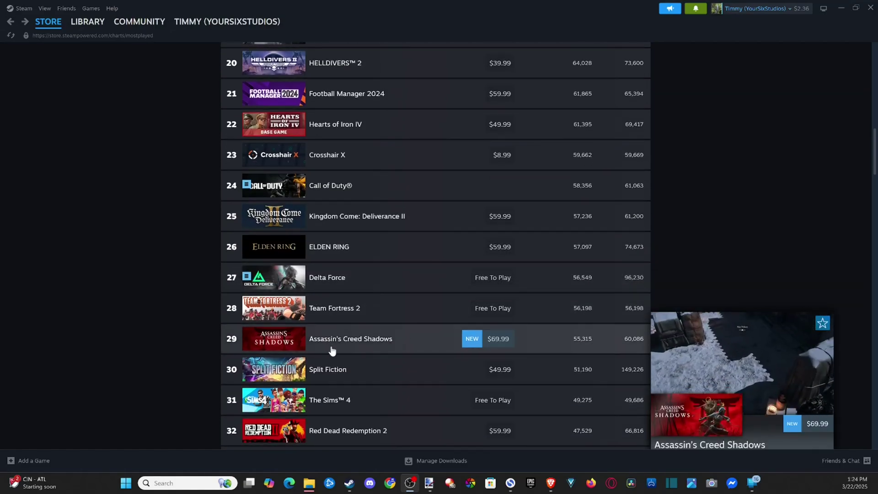
{"action": "scroll", "coordinate": [331, 350], "scroll_direction": "down", "scroll_amount": 1}
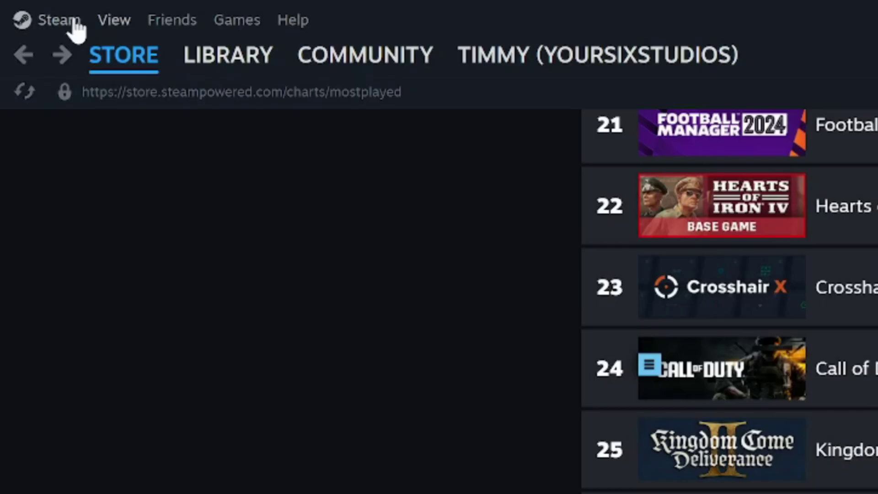
Open Steam Settings > Controller and start editing the Desktop Layout.
{"action": "left_click", "coordinate": [26, 8]}
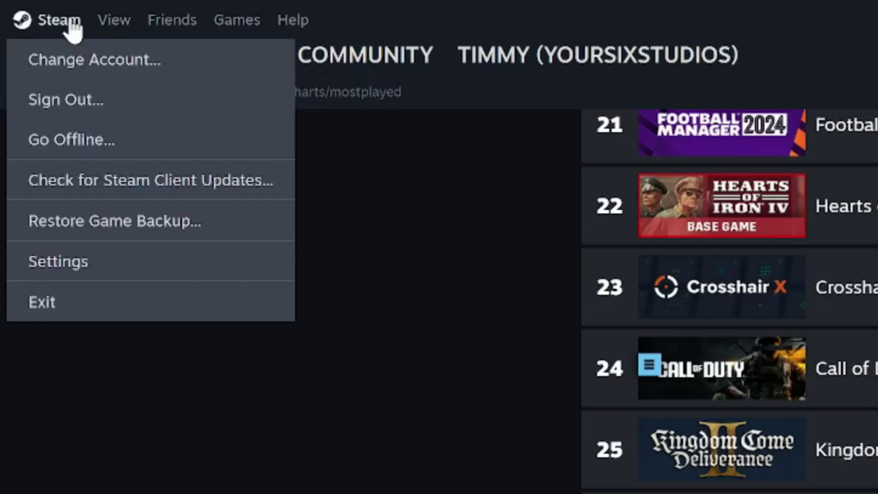
{"action": "left_click", "coordinate": [105, 273]}
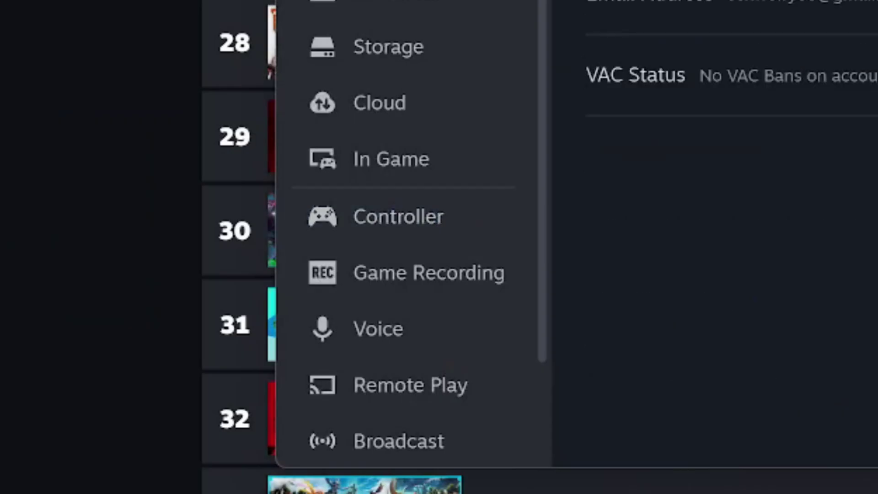
{"action": "scroll", "coordinate": [476, 9], "scroll_direction": "down", "scroll_amount": 2}
{"action": "scroll", "coordinate": [478, 8], "scroll_direction": "down", "scroll_amount": 1}
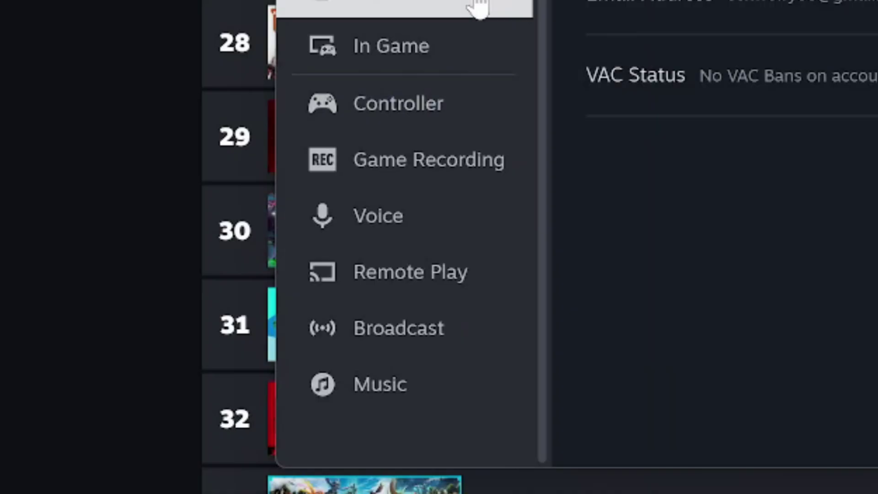
{"action": "left_click", "coordinate": [485, 124]}
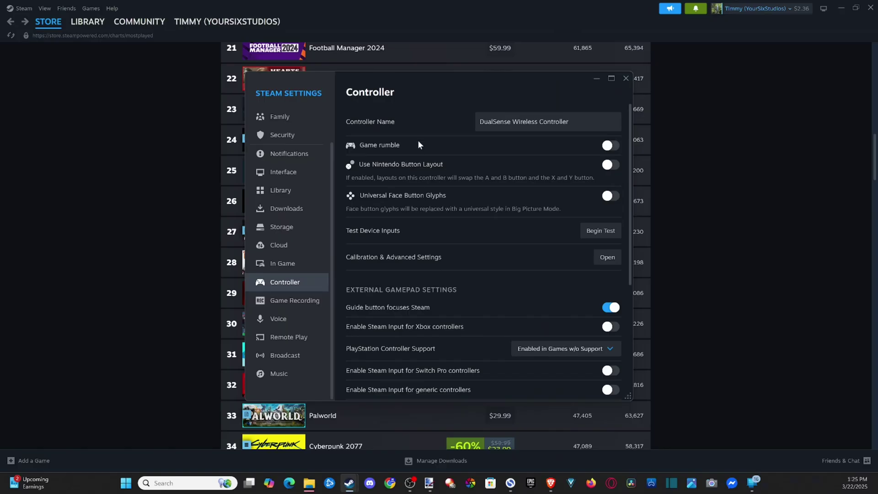
{"action": "scroll", "coordinate": [418, 168], "scroll_direction": "down", "scroll_amount": 3}
{"action": "scroll", "coordinate": [419, 167], "scroll_direction": "down", "scroll_amount": 2}
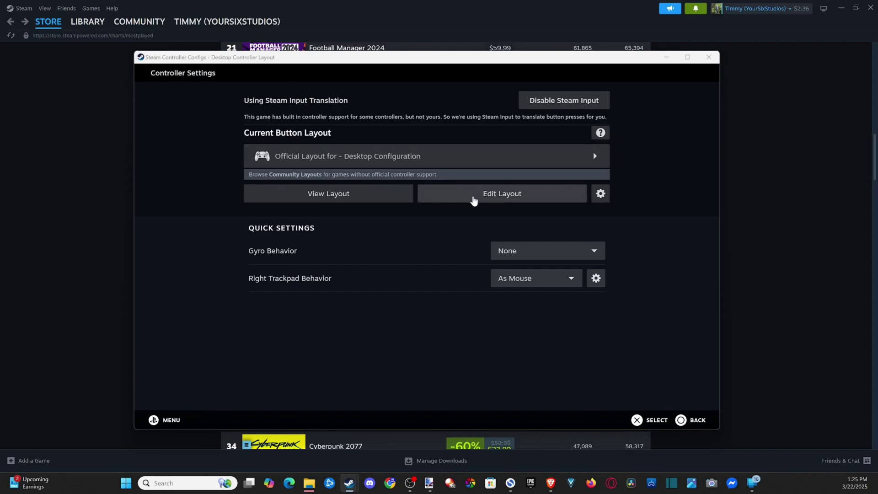
{"action": "left_click", "coordinate": [473, 195]}
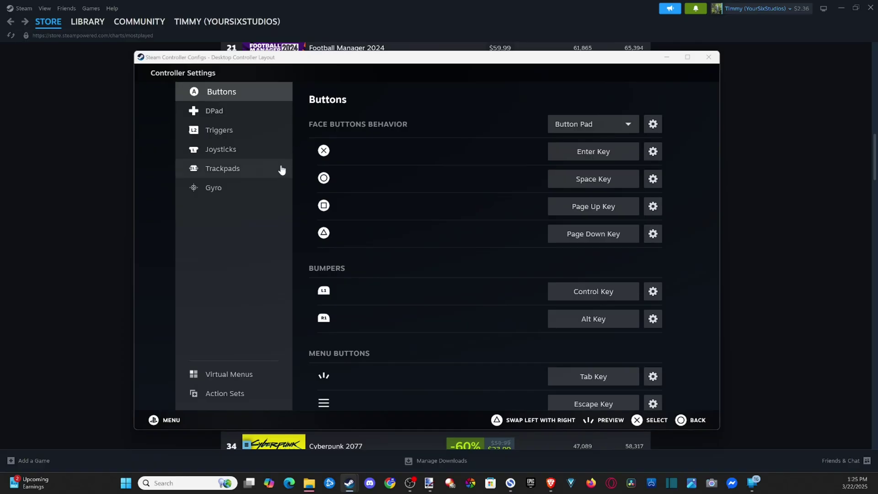
Show the Joysticks section of the desktop layout editor.
{"action": "left_click", "coordinate": [214, 155]}
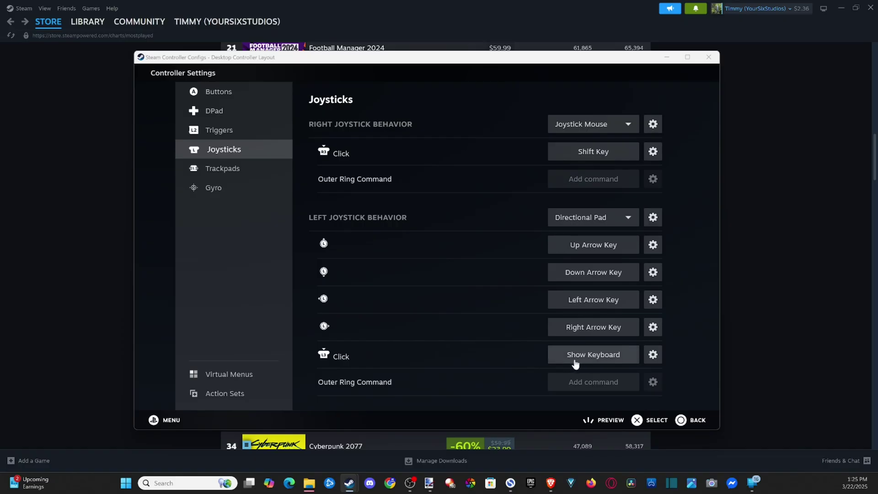
Remove the Show Keyboard command from the left joystick click via its gear menu.
{"action": "left_click", "coordinate": [653, 356]}
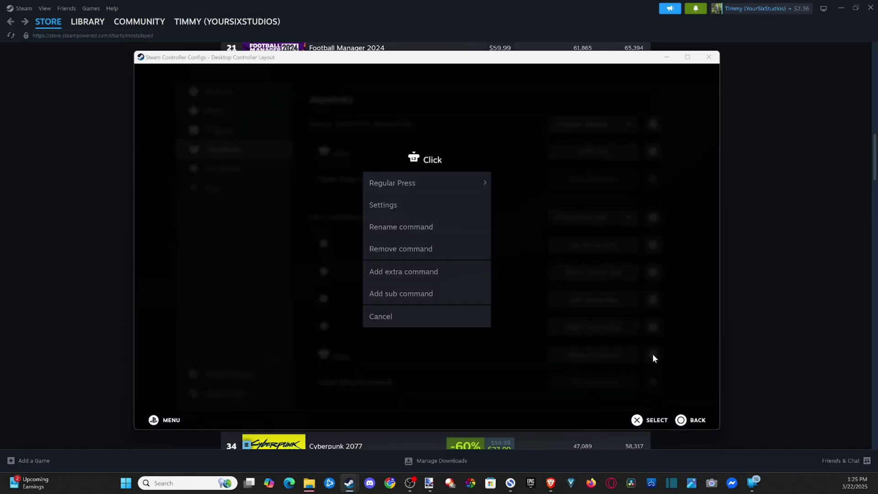
{"action": "left_click", "coordinate": [411, 250]}
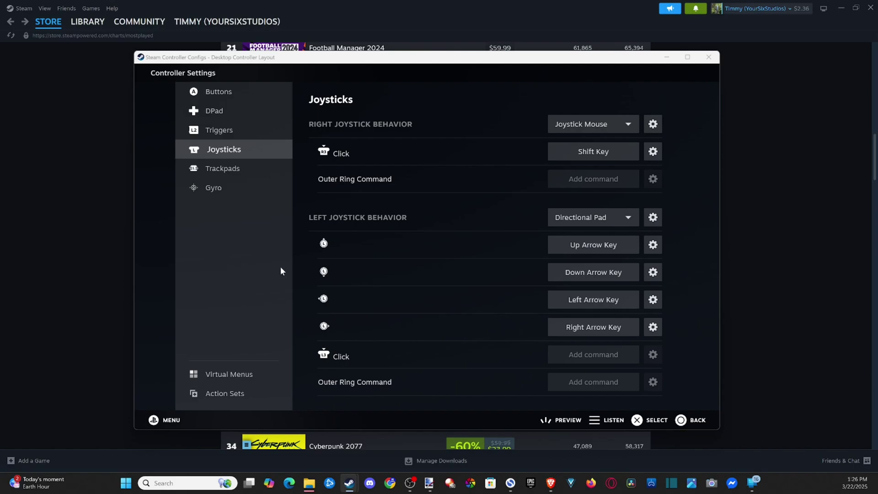
Close the Steam Controller Configs window to return to Controller settings.
{"action": "left_click", "coordinate": [231, 146]}
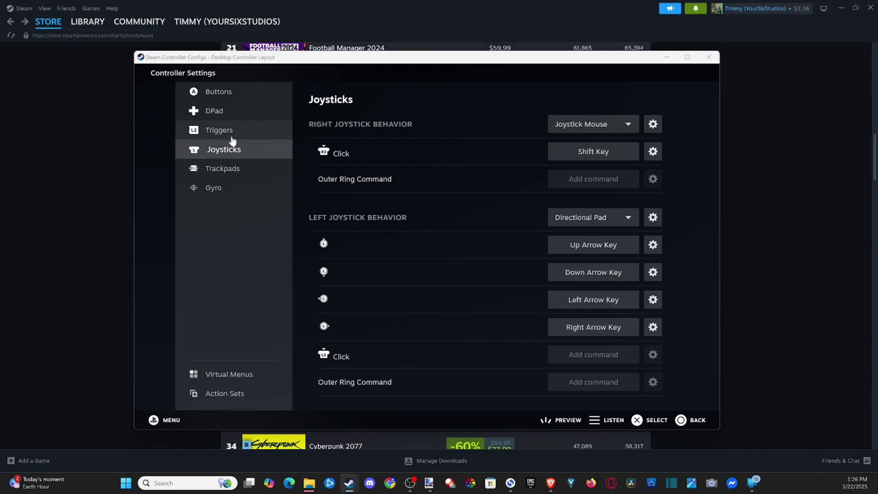
{"action": "left_click", "coordinate": [708, 57]}
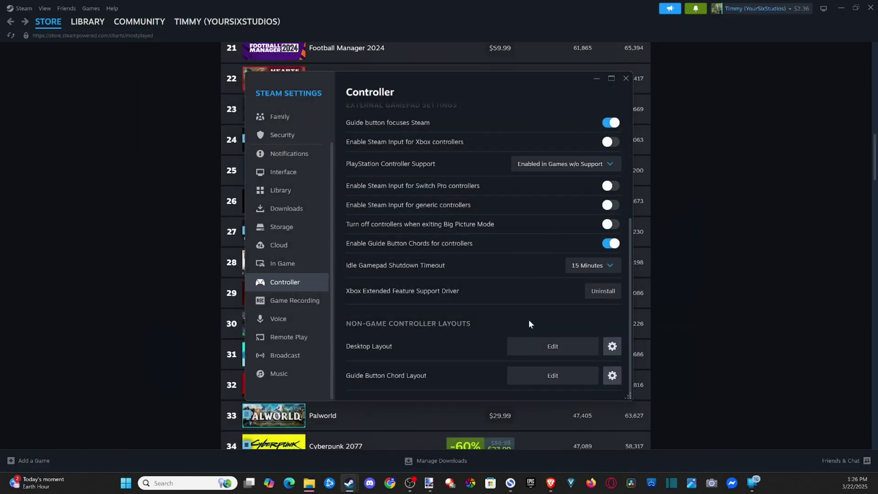